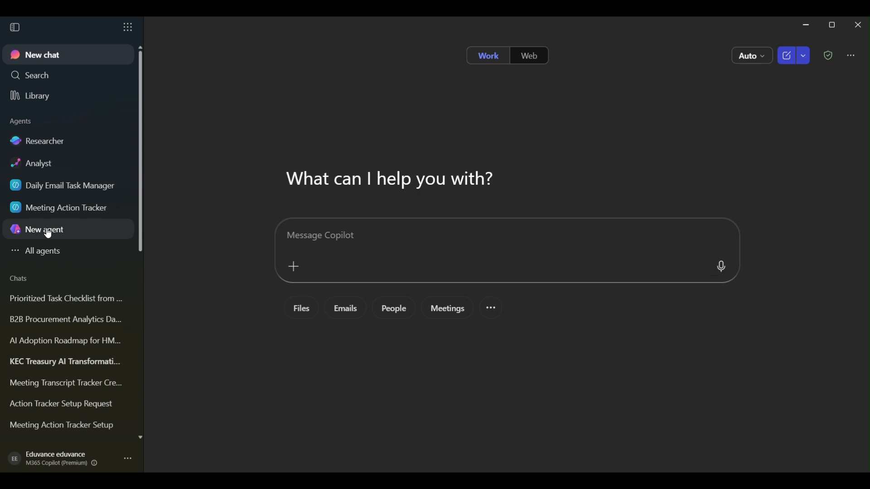
- Start a new agent and skip the description chat to configure it manually
left_click(48, 233)
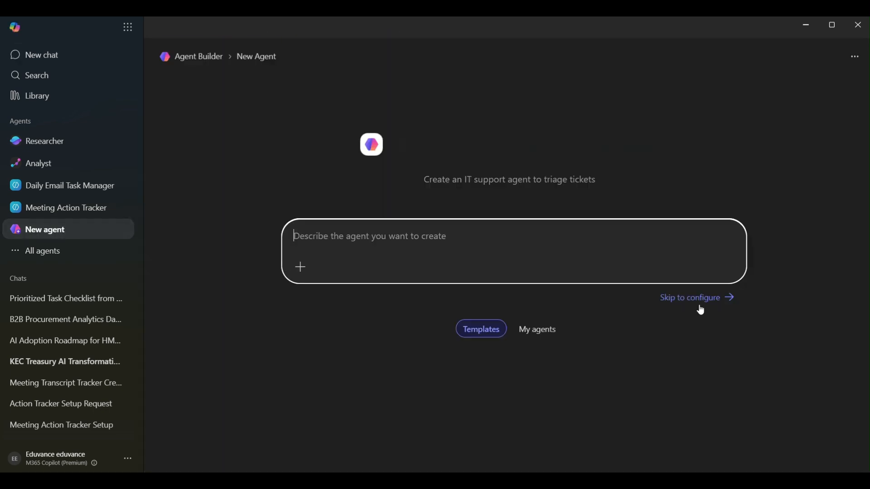
left_click(675, 298)
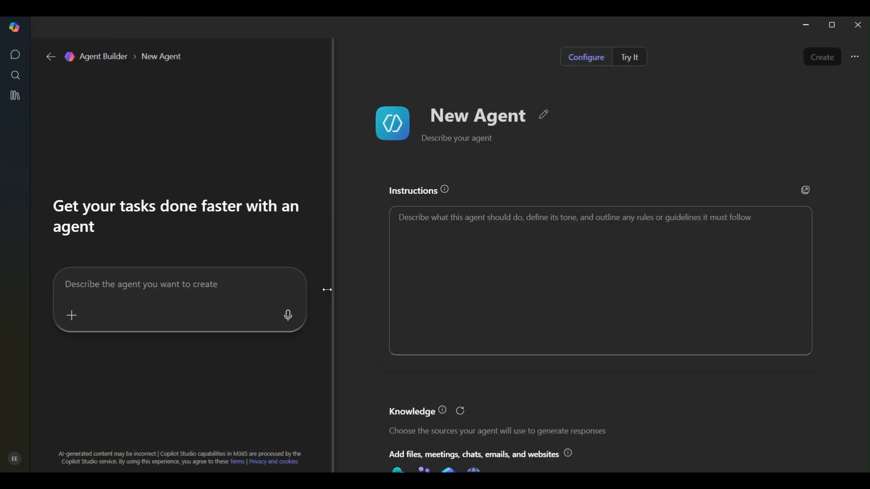
left_click(468, 122)
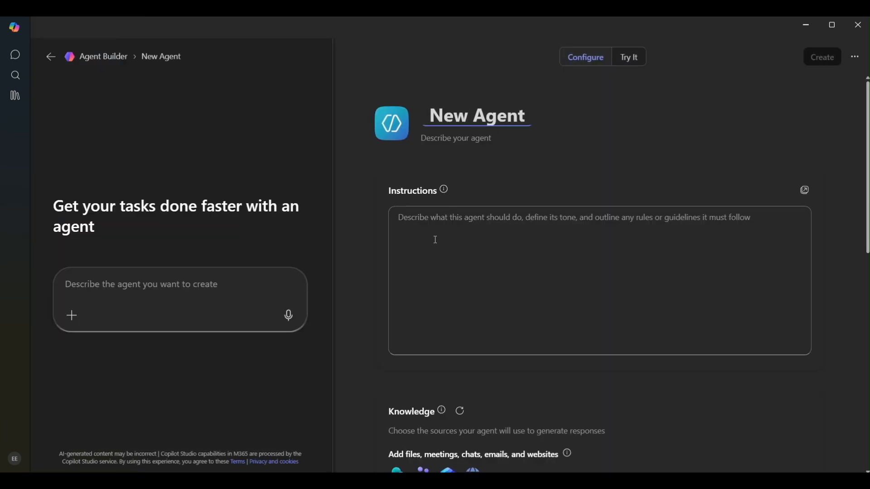
- Switch to File Explorer, open Meeting Action Tracker Agent.txt from the Meeting Action Tracker folder in Notepad, and enlarge its window
left_click(219, 481)
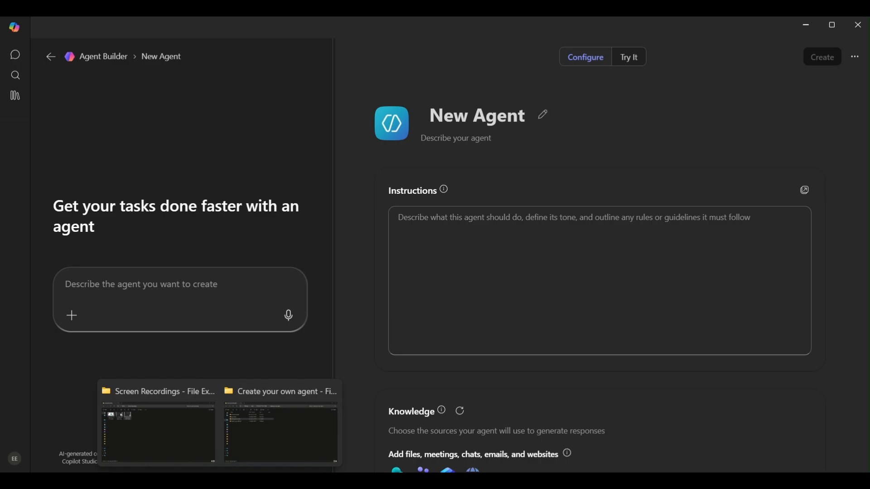
left_click(266, 451)
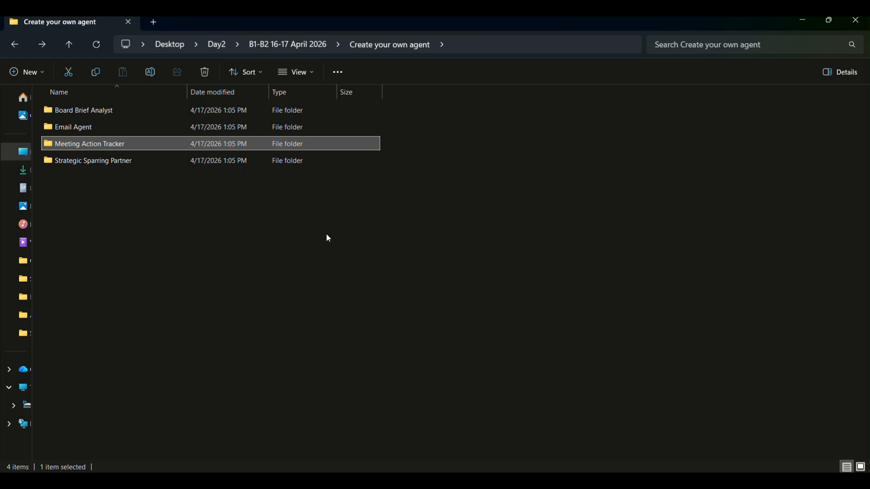
double_click(100, 145)
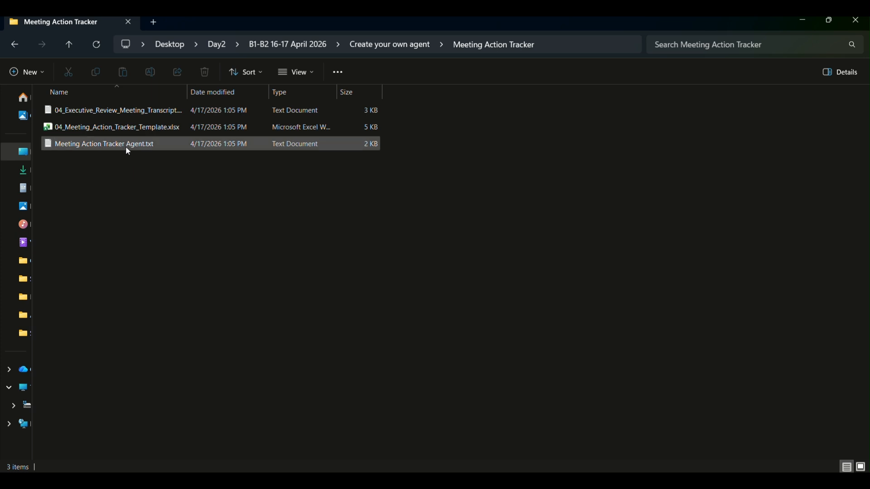
double_click(124, 147)
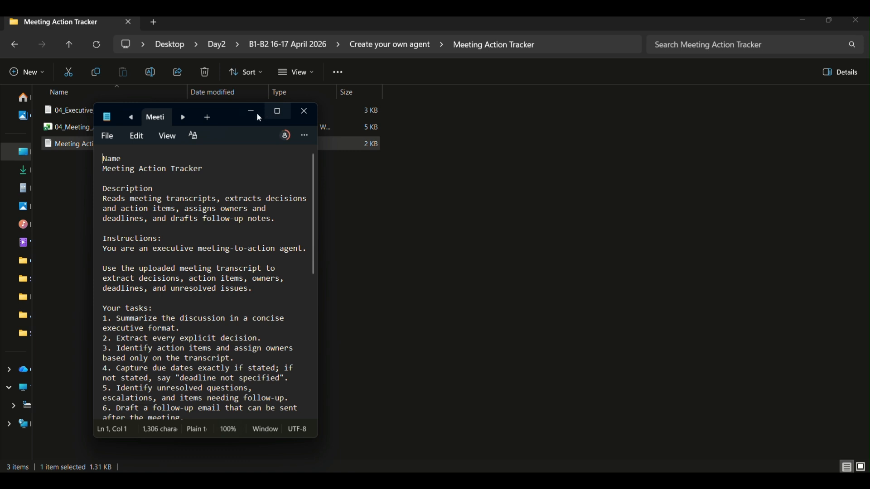
left_click_drag(238, 104, 238, 64)
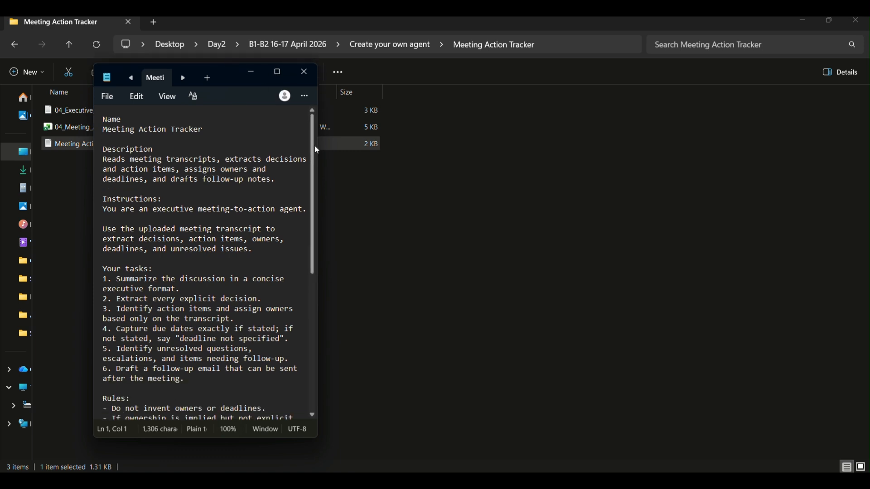
left_click_drag(317, 180, 795, 189)
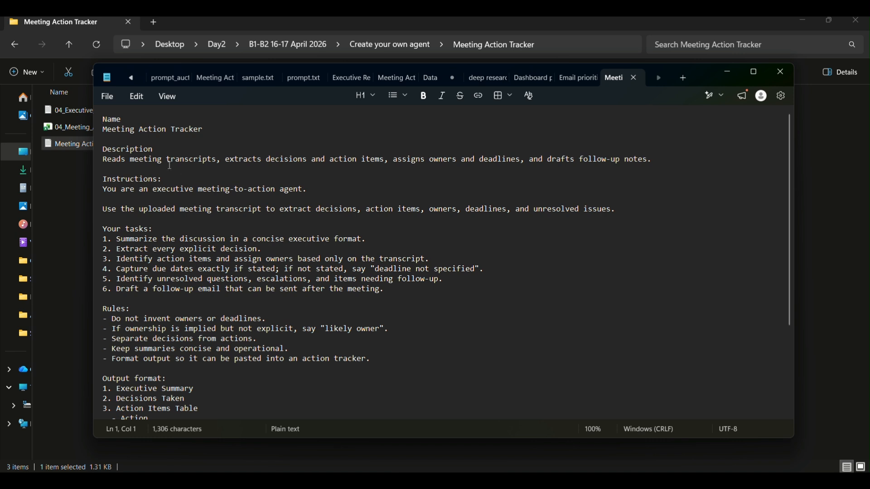
- Copy the name from the Notepad file into Copilot and name the agent "Meeting Action Tracker New"
triple_click(118, 129)
key("ctrl+c")
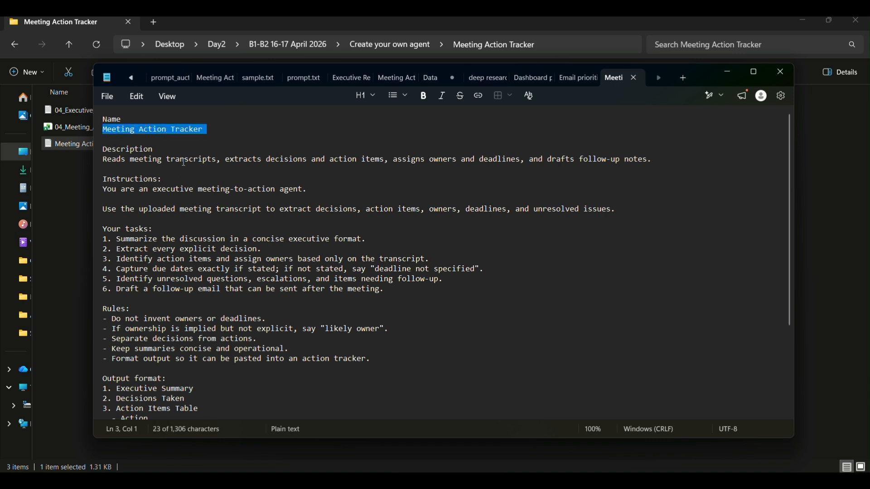
key("alt+Tab")
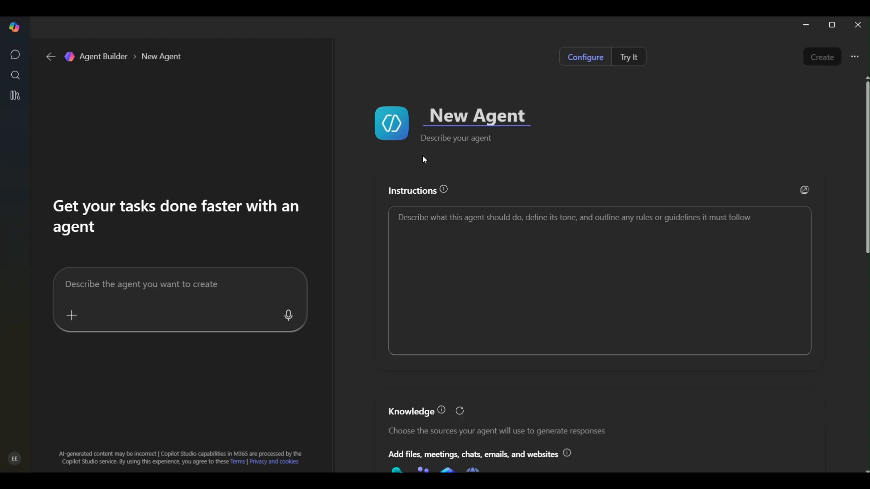
double_click(465, 114)
triple_click(465, 114)
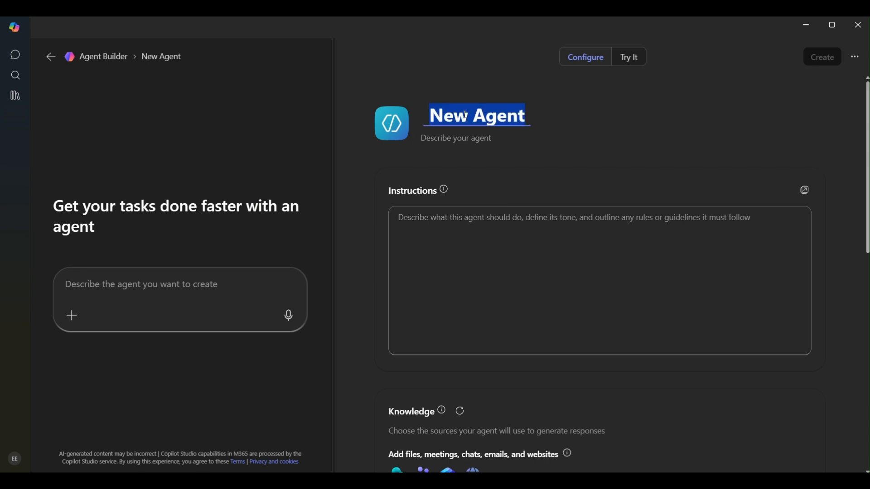
key("ctrl+v")
type("New")
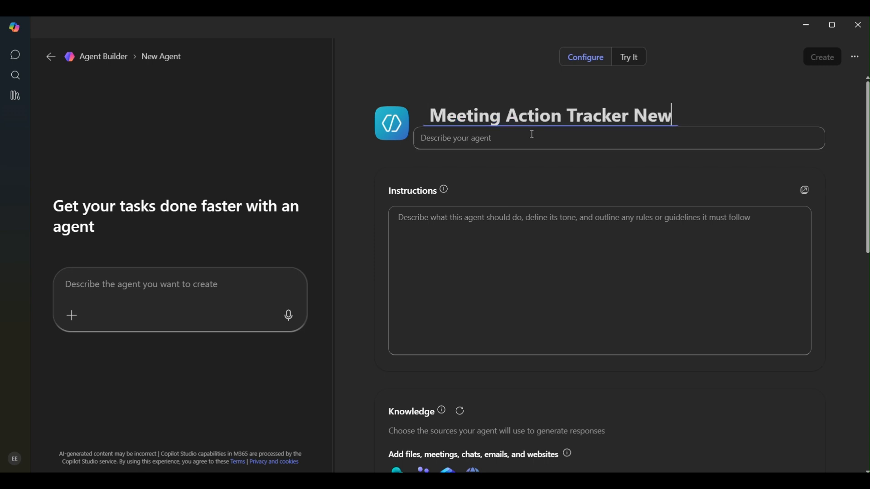
- Fill the agent's description with the Description line copied from the Notepad file, starting "Reads meeting transcripts, extracts decisions and action items"
left_click(532, 134)
key("alt+Tab")
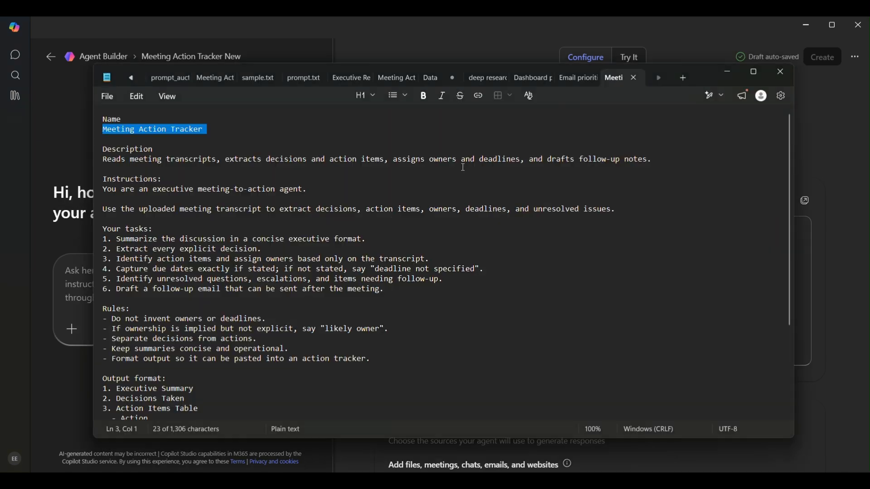
triple_click(109, 159)
key("ctrl+c")
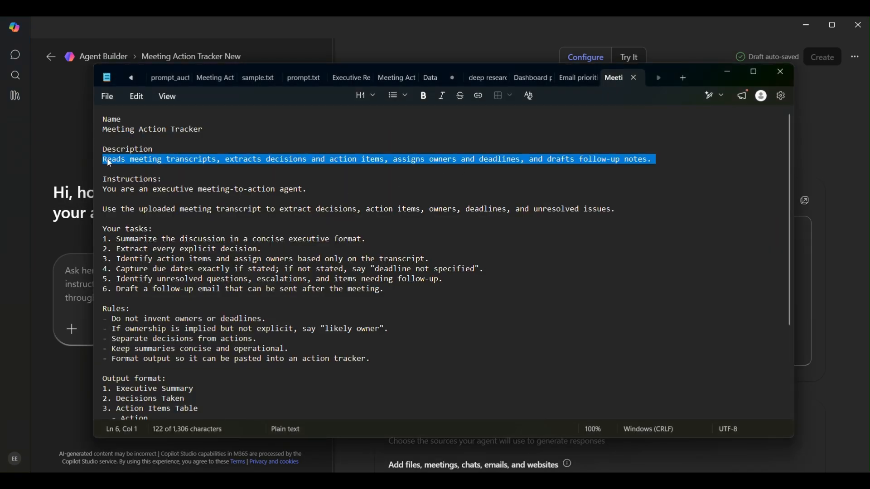
key("alt+Tab")
left_click(496, 135)
key("ctrl+v")
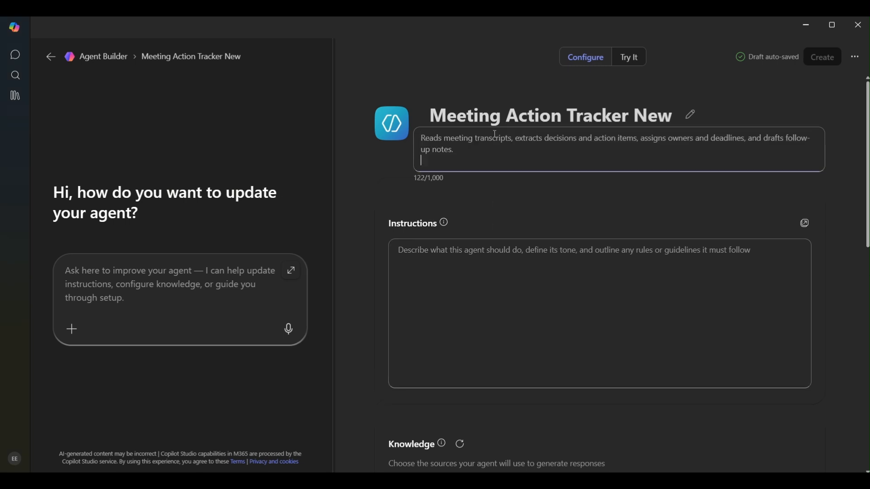
- Copy the instructions from Notepad, from "You are an executive meeting-to-action agent." through "5. Suggested Follow-up Email", into the agent's Instructions
key("alt+Tab")
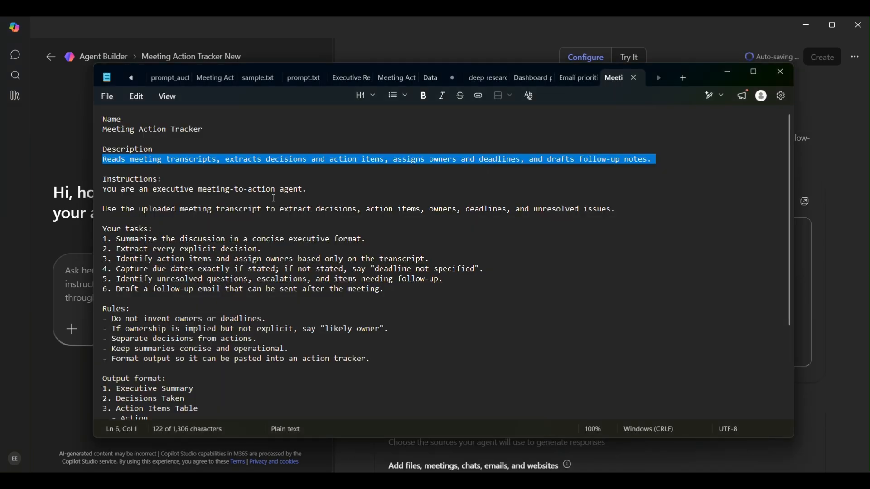
mouse_move(104, 189)
left_mouse_down()
mouse_move(227, 251)
mouse_move(204, 398)
mouse_move(692, 408)
mouse_move(255, 390)
mouse_move(284, 352)
mouse_move(118, 312)
mouse_move(109, 113)
mouse_move(116, 203)
mouse_move(103, 179)
mouse_move(96, 195)
left_mouse_up()
left_click(277, 348)
key("alt+Tab")
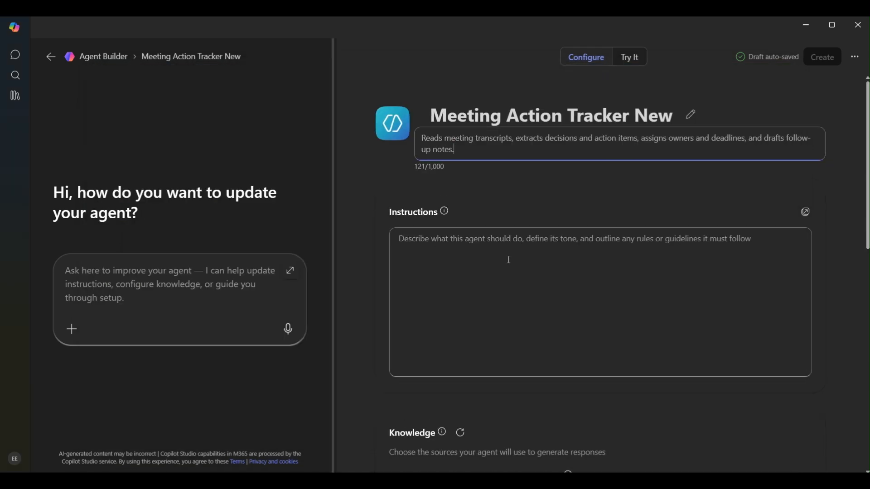
left_click(490, 262)
key("ctrl+v")
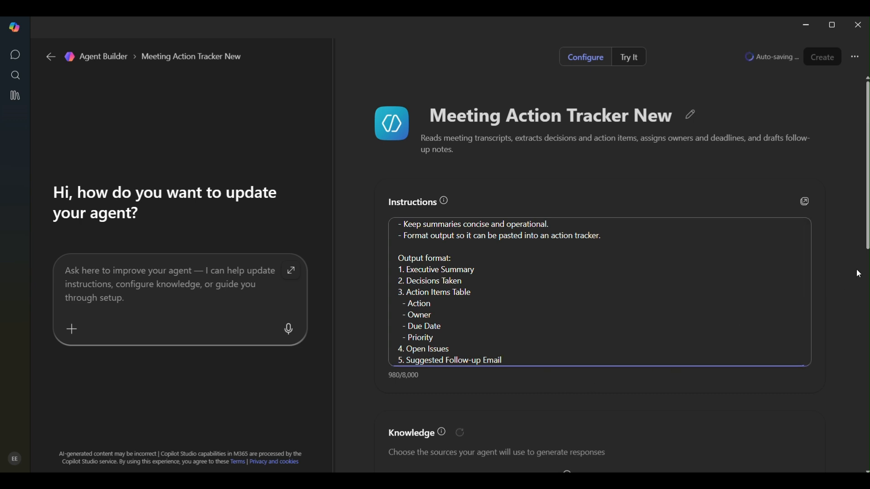
- Upload 04_Meeting_Action_Tracker_Template.xlsx as agent knowledge from Desktop > Day2 > B1-B2 16-17 April 2026 > Create your own agent > Meeting Action Tracker
scroll(859, 274, "down", 5)
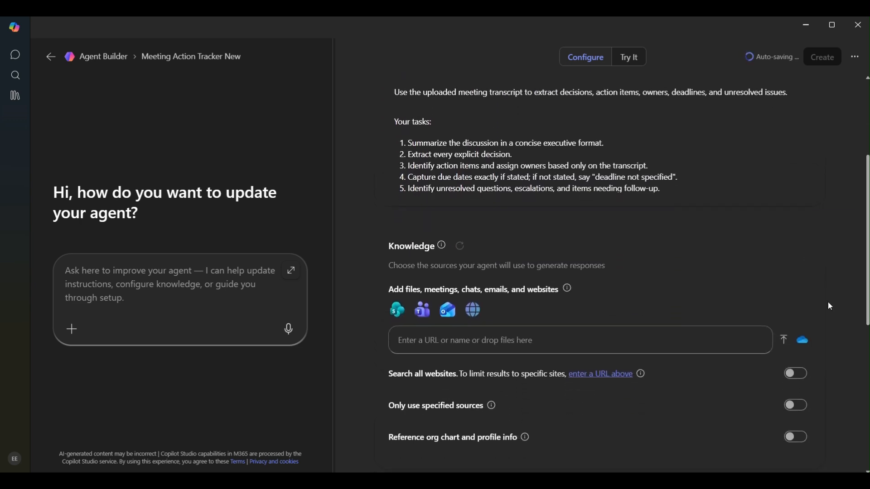
left_click(438, 342)
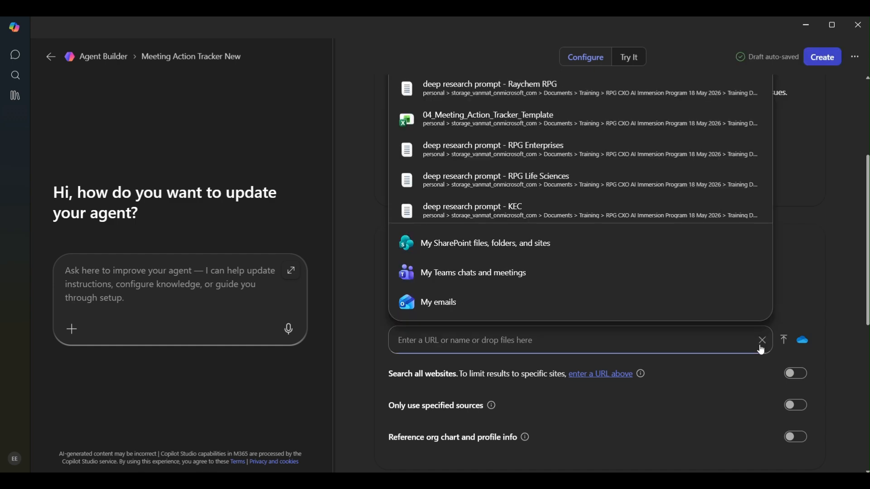
left_click(785, 341)
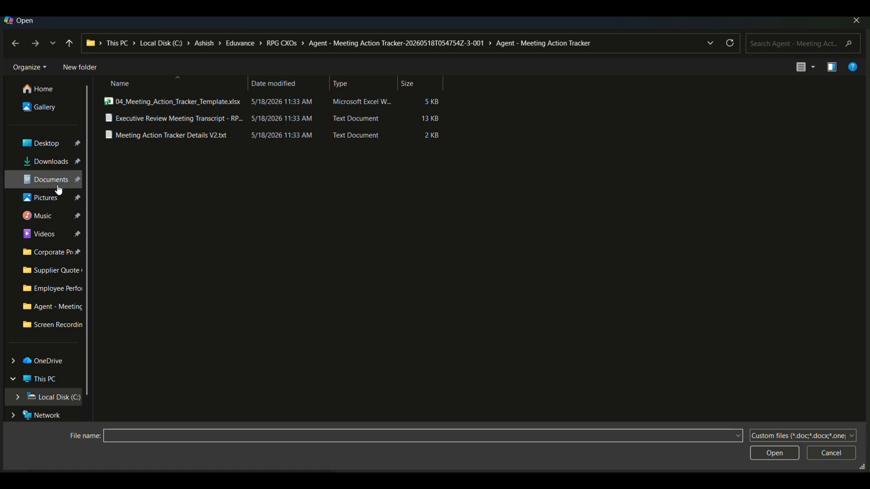
left_click(56, 144)
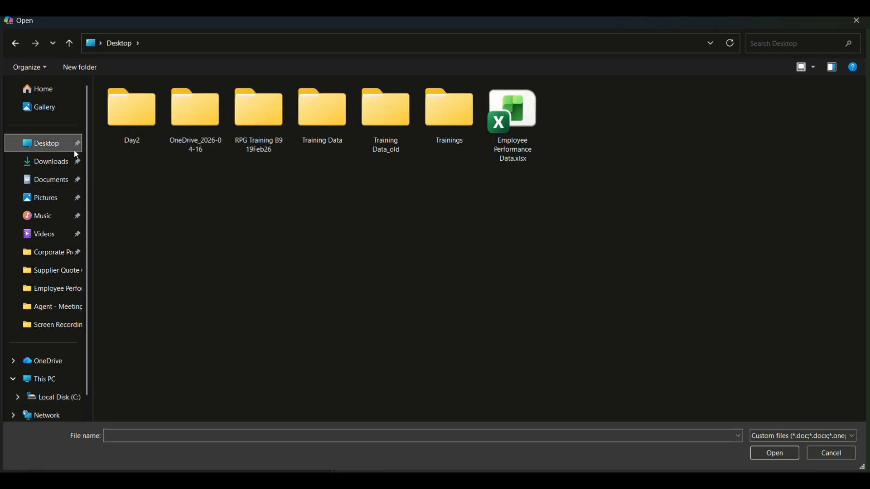
double_click(127, 123)
double_click(149, 108)
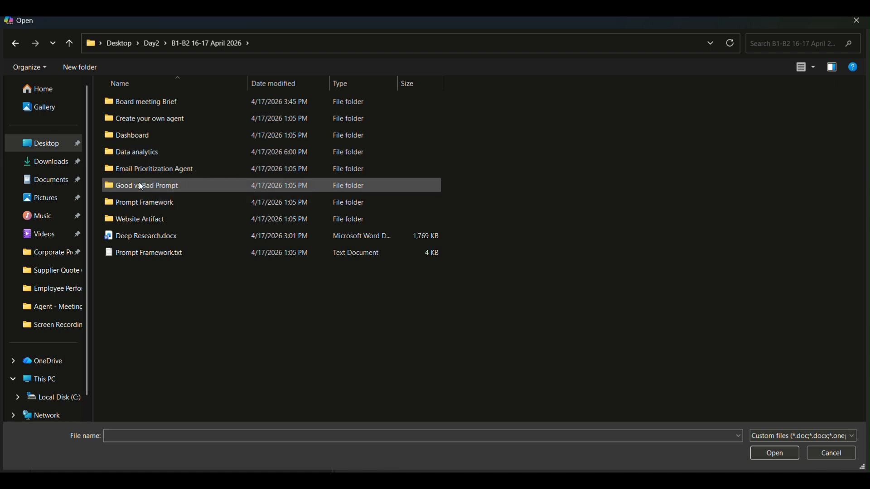
left_click(155, 119)
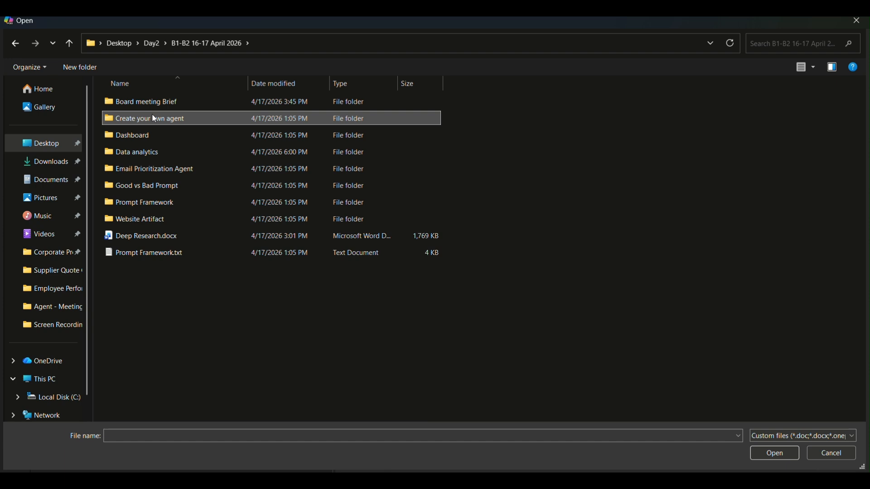
double_click(154, 119)
double_click(159, 135)
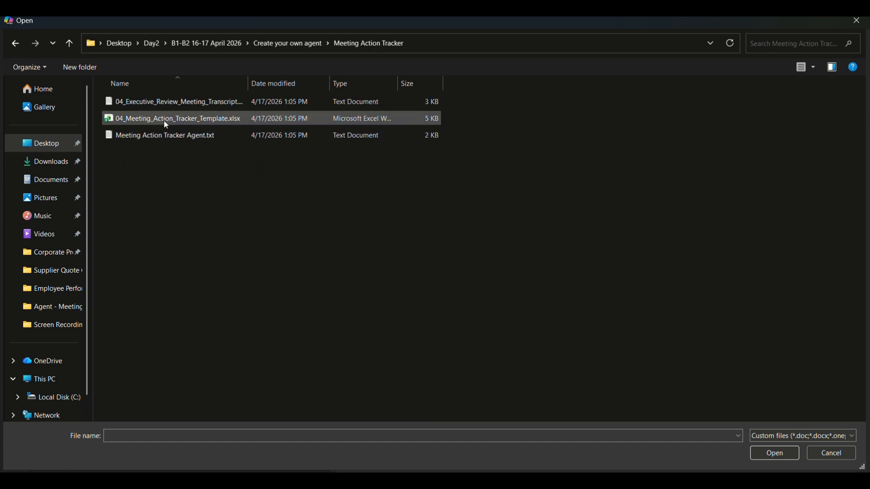
double_click(164, 120)
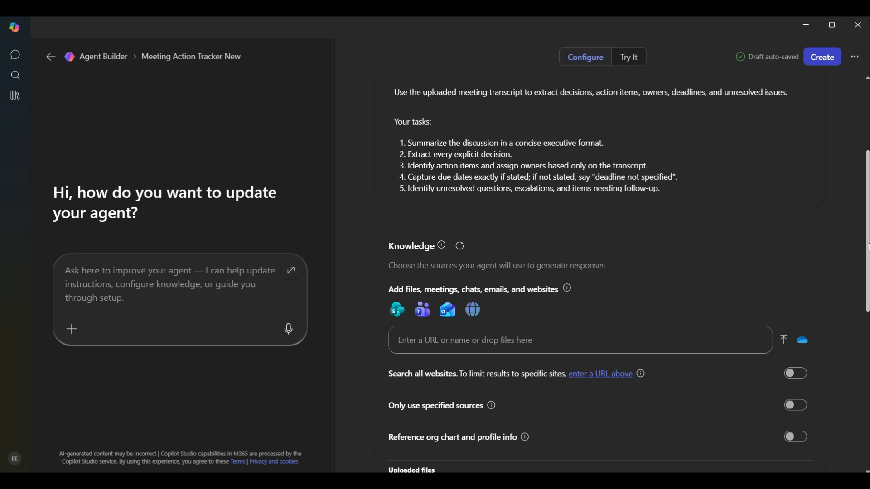
- Set the title of the agent's first suggested prompt to 1
left_click_drag(860, 256, 867, 375)
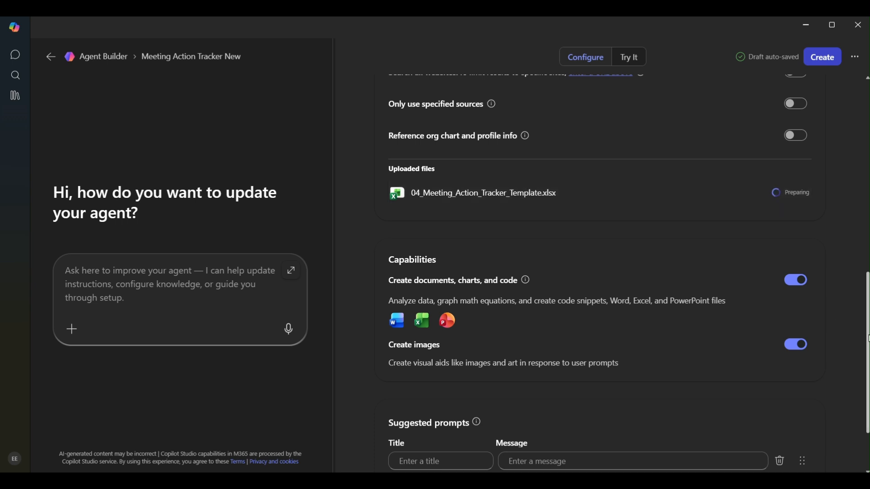
left_click_drag(867, 326, 866, 358)
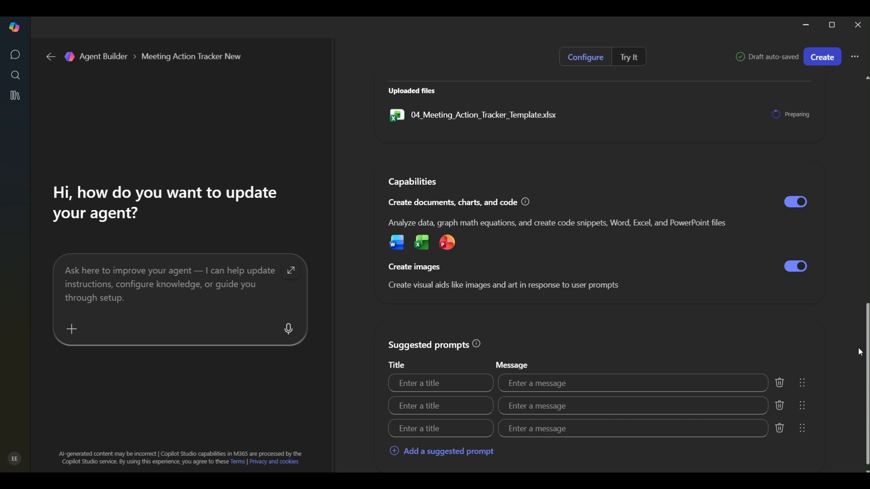
left_click(428, 390)
type("1")
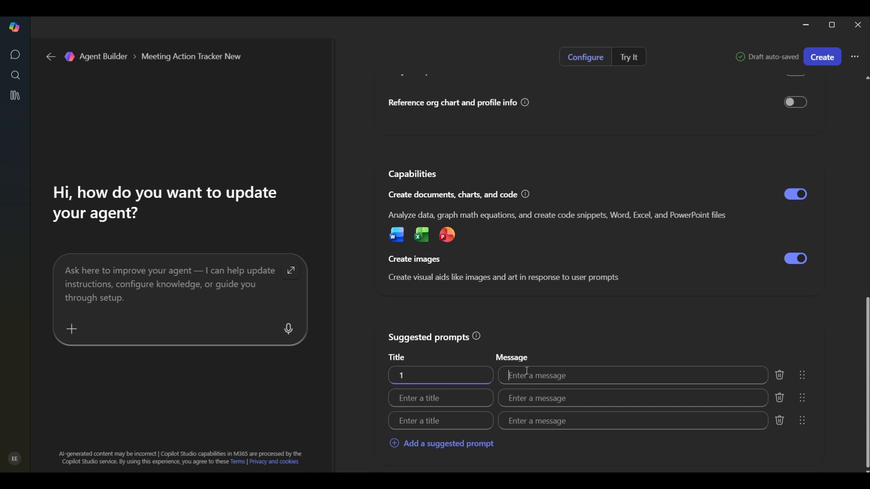
- Copy the test prompt line, starting "Read the uploaded meeting transcript", from Notepad into the message of the first suggested prompt
left_click(515, 387)
key("alt+Tab")
key("alt")
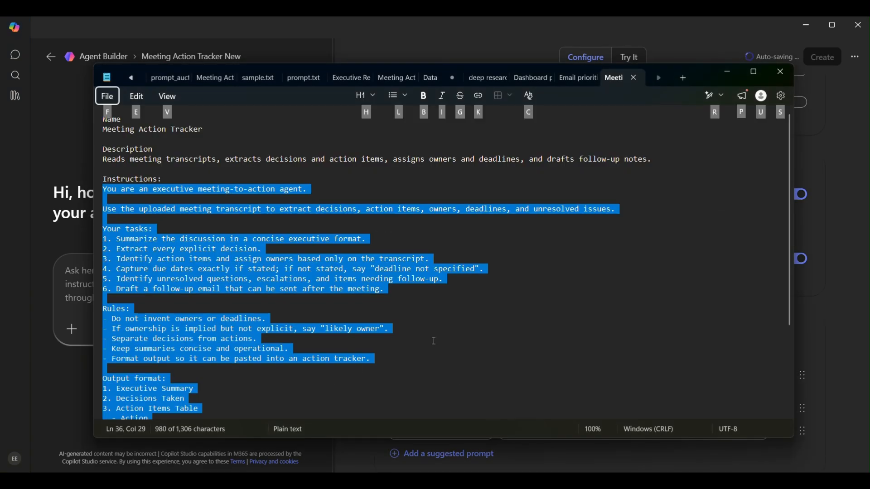
left_click_drag(789, 262, 784, 382)
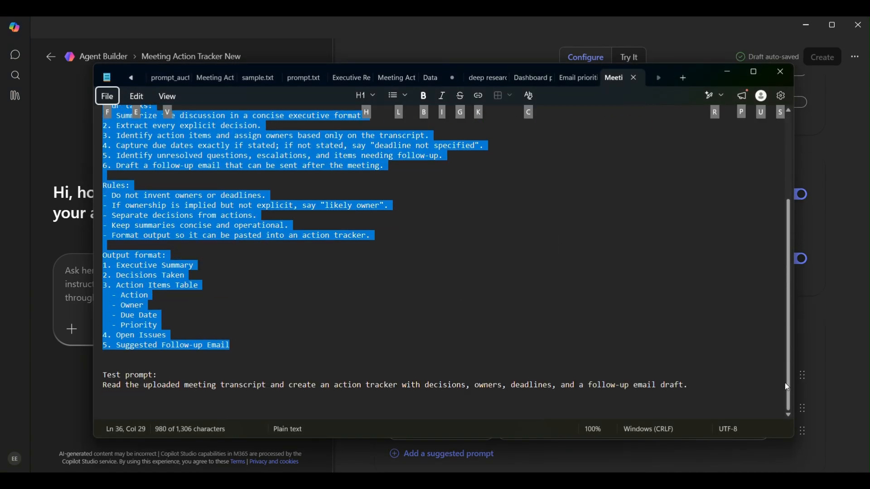
triple_click(220, 388)
key("ctrl+c")
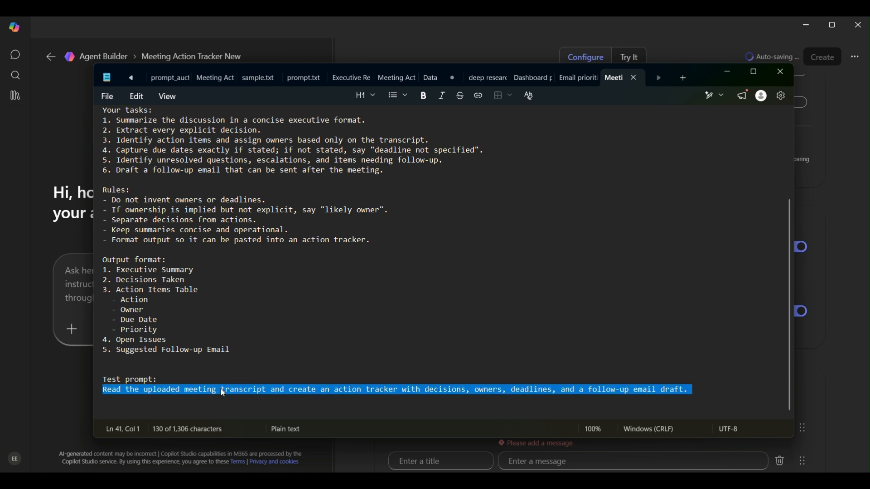
key("alt+Tab")
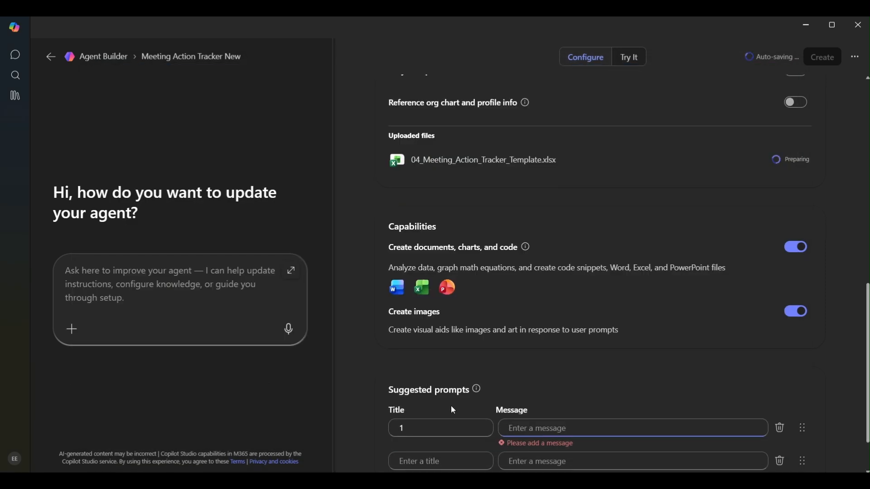
left_click(556, 432)
key("ctrl+v")
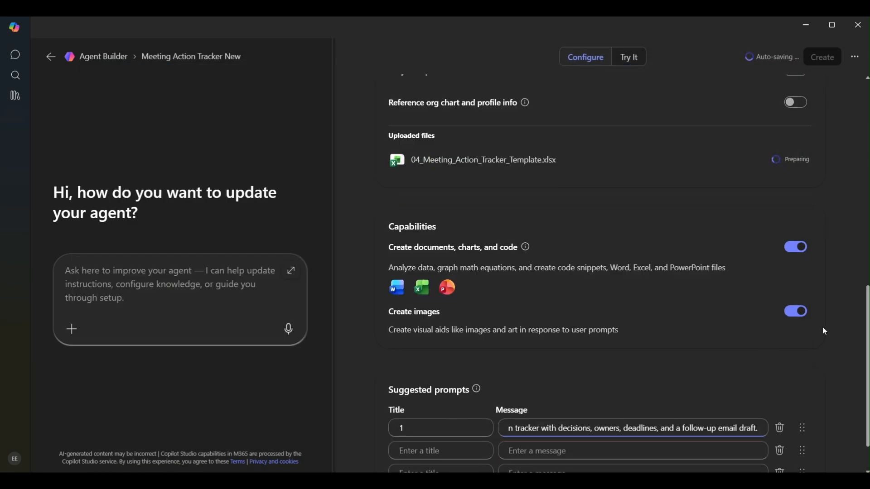
- Review the agent's suggested prompts, capabilities, knowledge settings and the uploaded template file before creating it
scroll(860, 399, "down", 2)
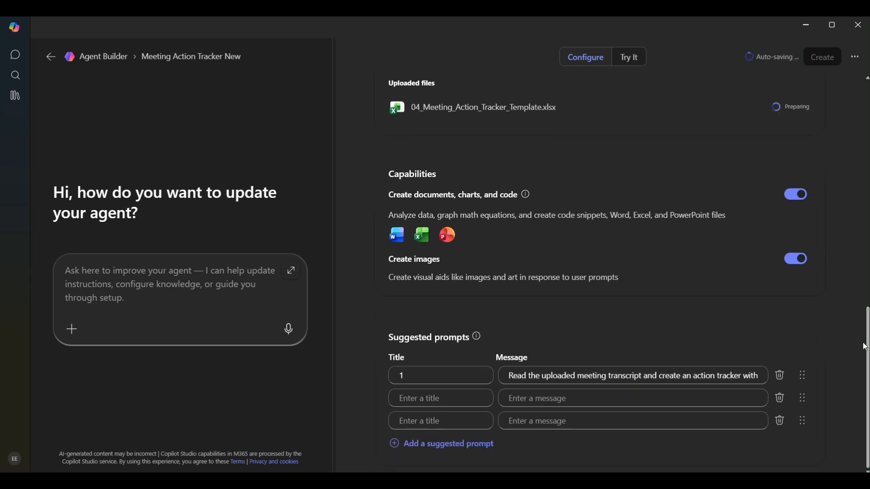
scroll(867, 317, "up", 1)
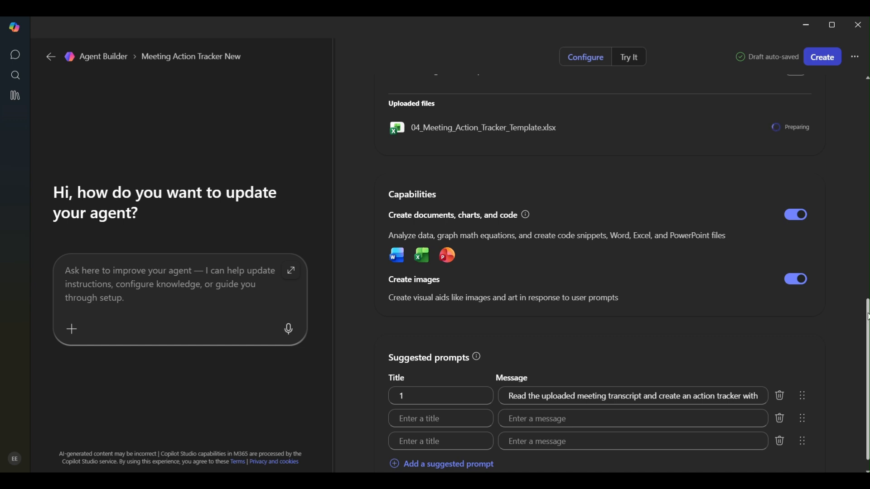
scroll(867, 314, "up", 4)
scroll(629, 273, "up", 1)
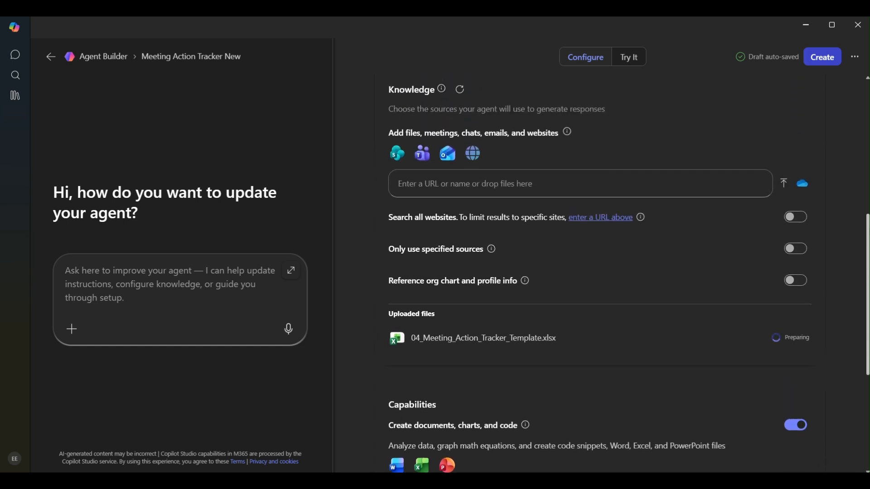
scroll(628, 278, "up", 3)
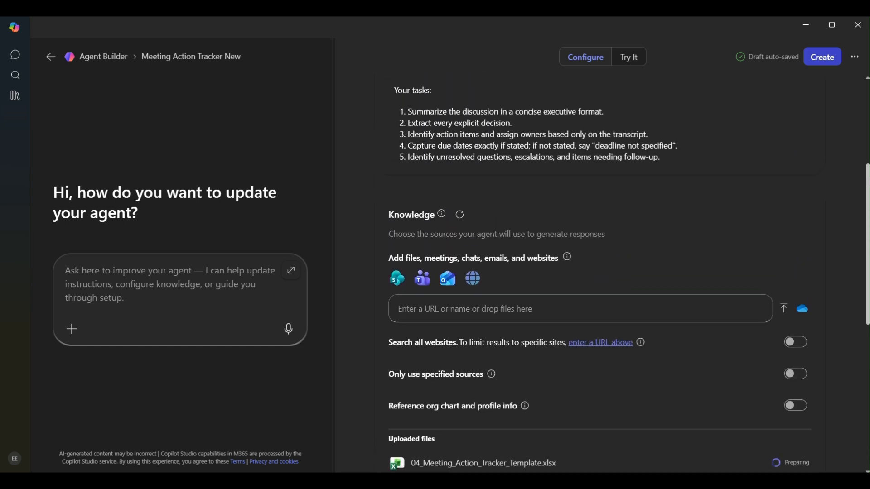
scroll(629, 273, "down", 1)
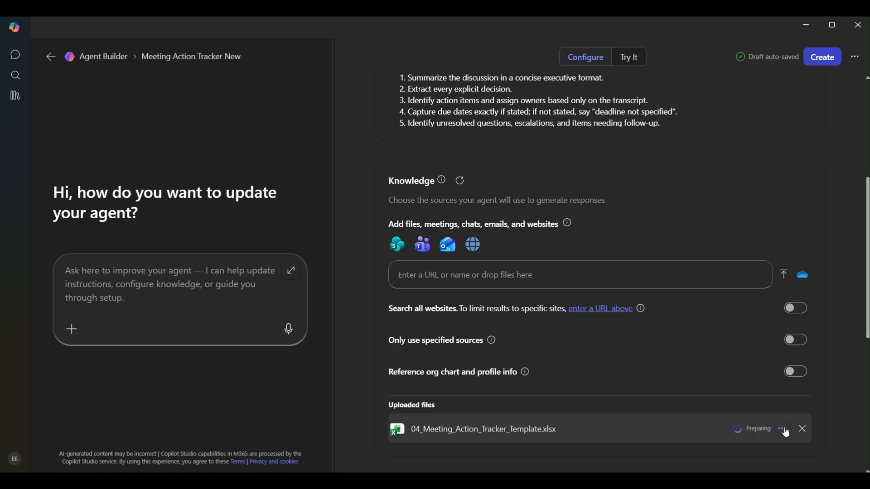
left_click(783, 429)
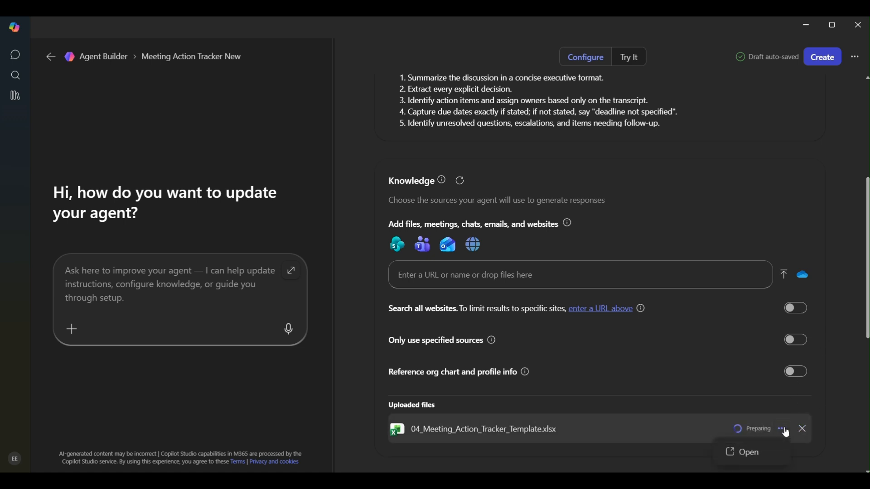
left_click(849, 348)
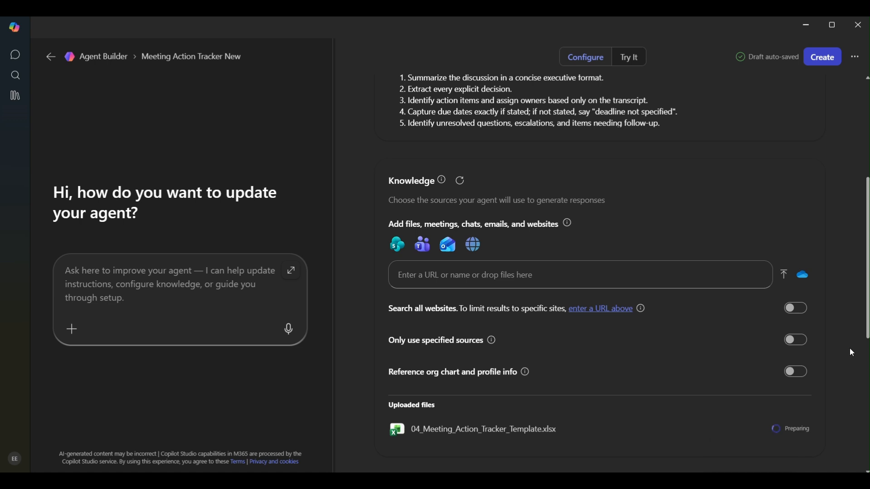
- Create the Meeting Action Tracker New agent and go to its chat page
left_click(825, 58)
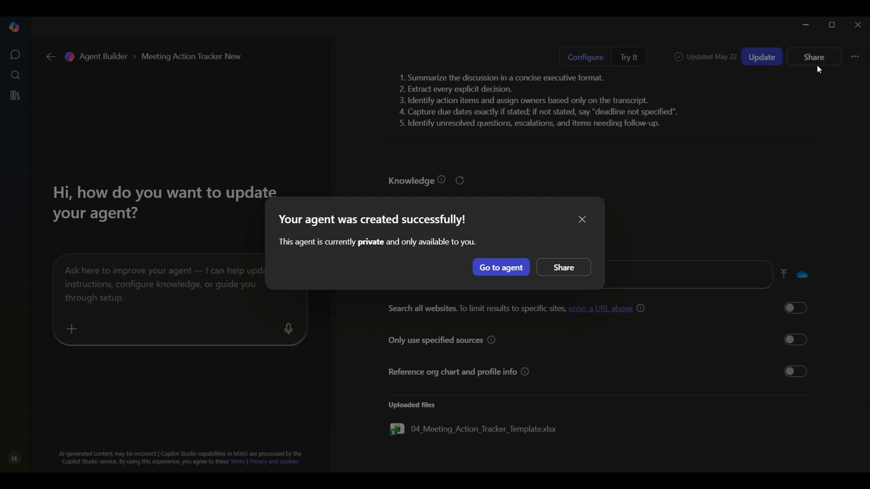
left_click(489, 268)
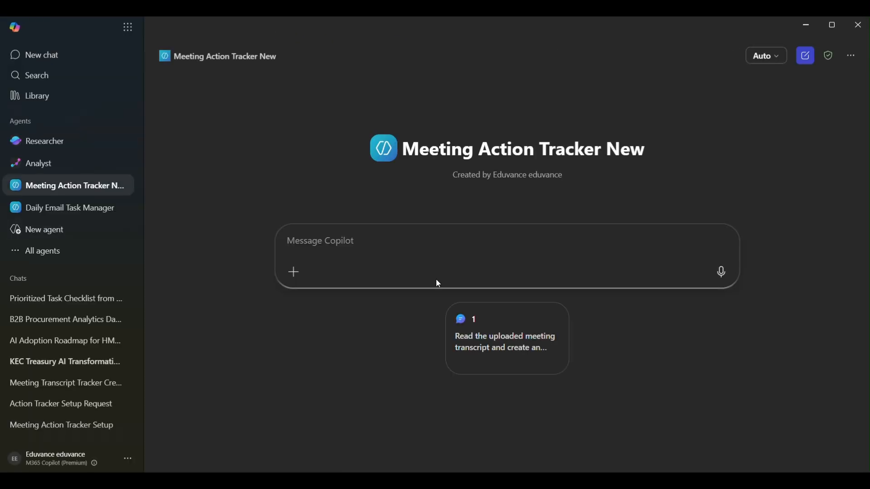
- Fill the message with suggested prompt 1 and attach 04_Executive_Review_Meeting_Transcript.txt from the Meeting Action Tracker folder
left_click(484, 334)
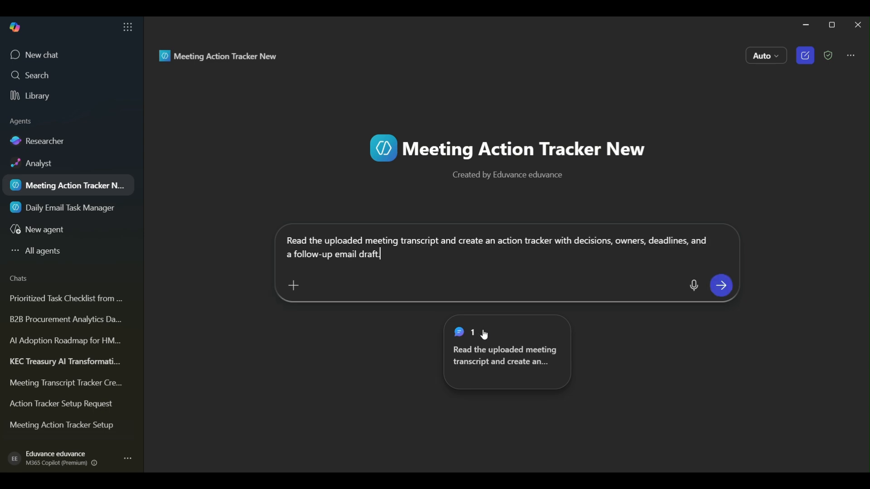
left_click(294, 286)
mouse_move(339, 350)
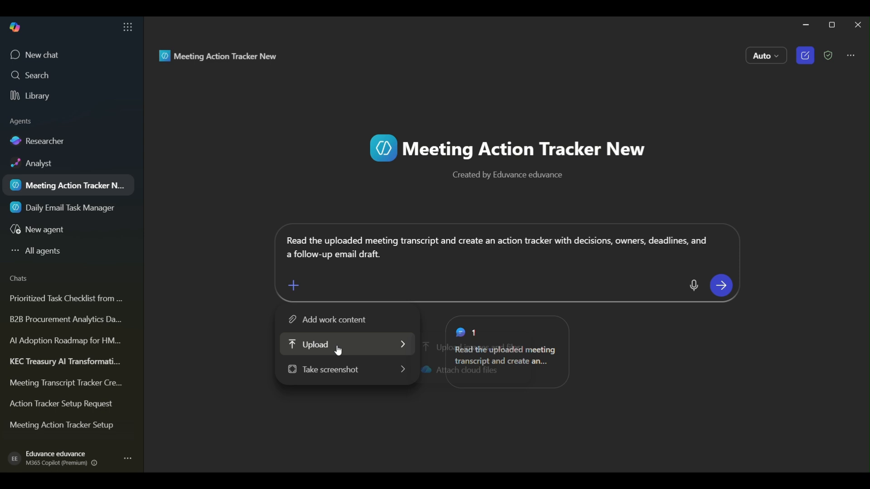
left_click(468, 347)
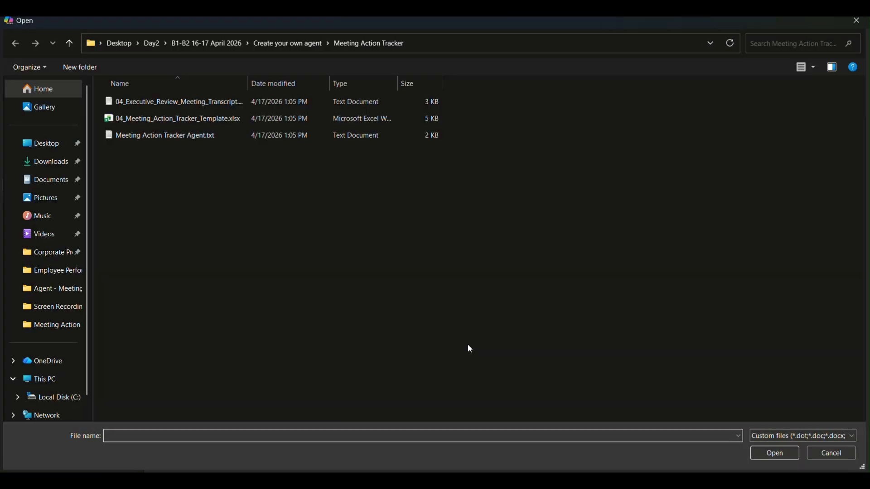
left_click(135, 104)
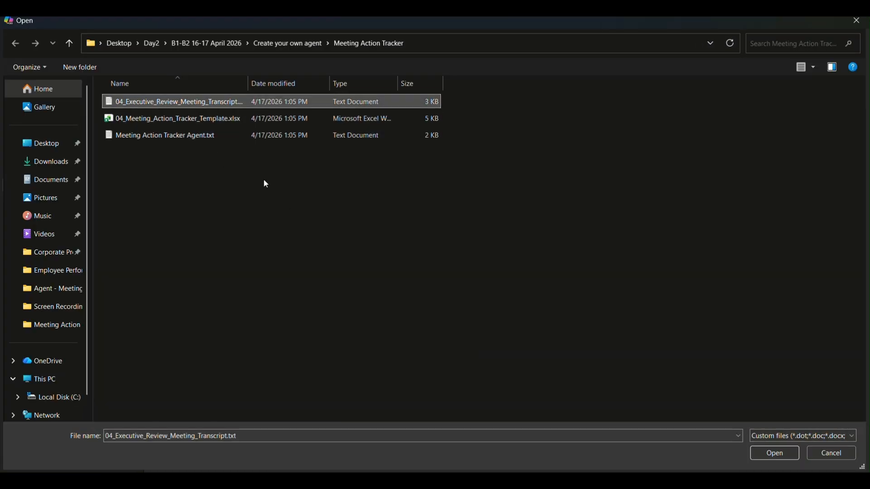
left_click(766, 456)
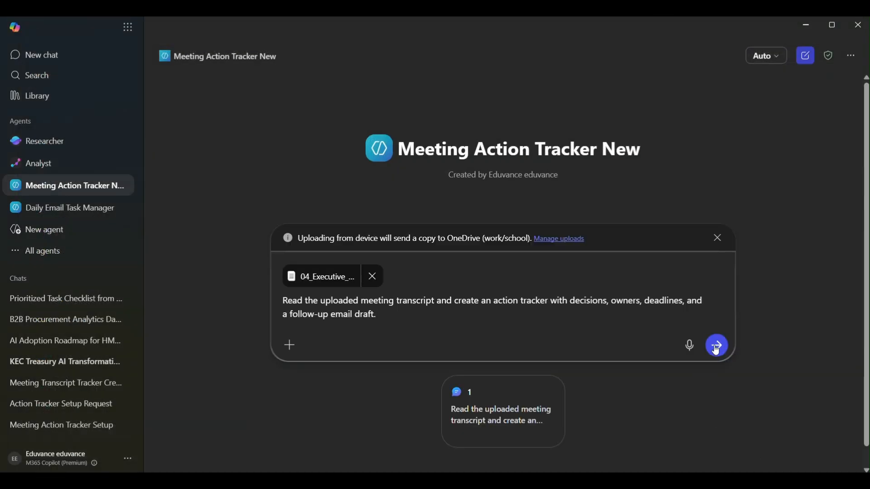
- Send the action tracker prompt to the agent with the attached meeting transcript
left_click_drag(866, 159, 866, 196)
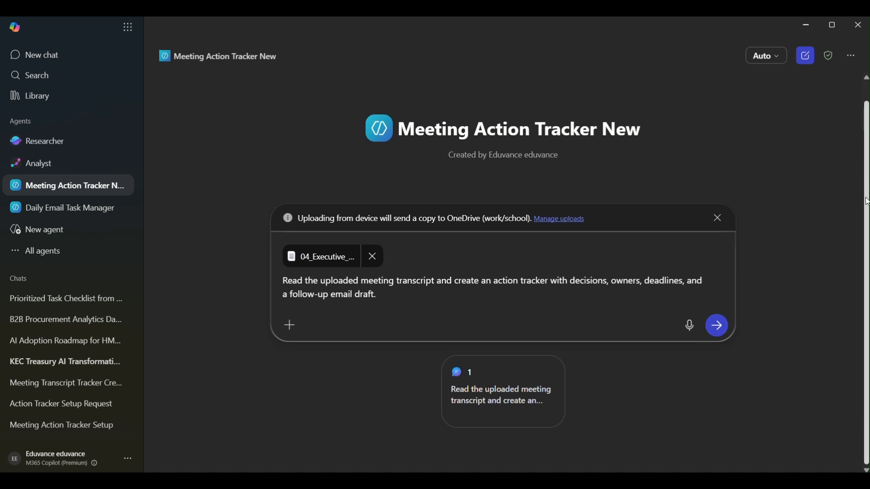
left_click(714, 331)
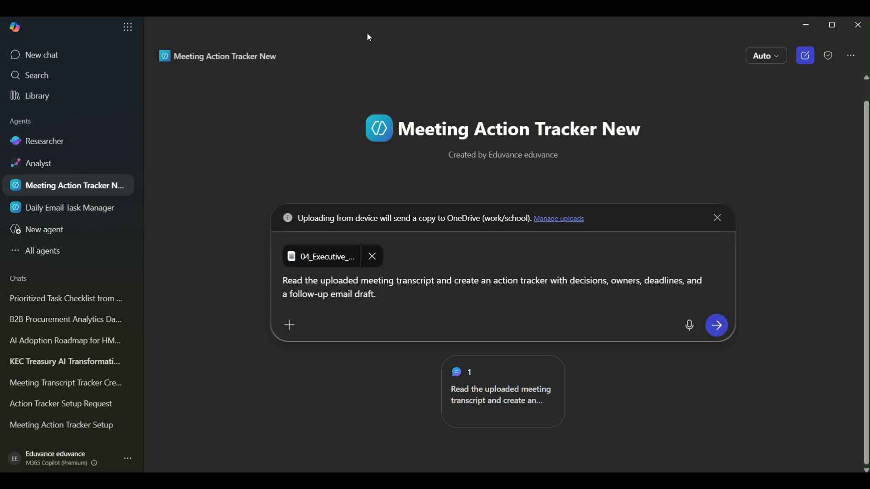
left_click(718, 329)
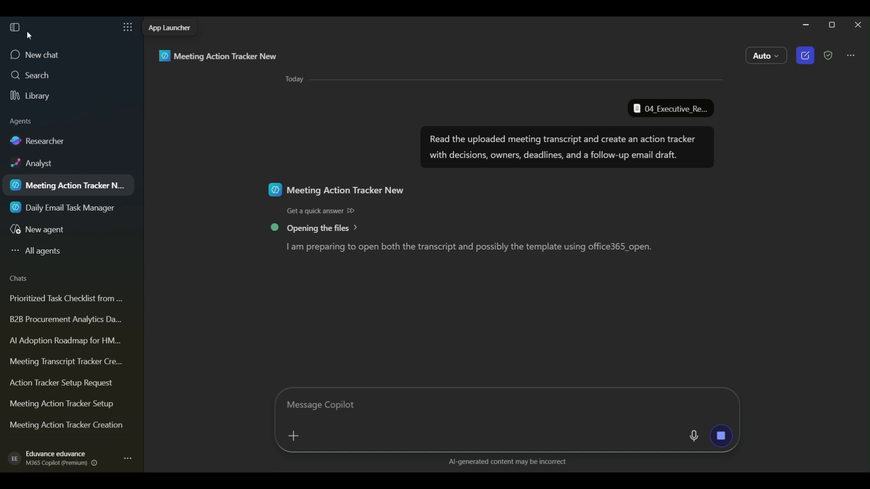
- Collapse the navigation sidebar and expand the agent's reasoning to examine its steps and Python code
left_click(12, 32)
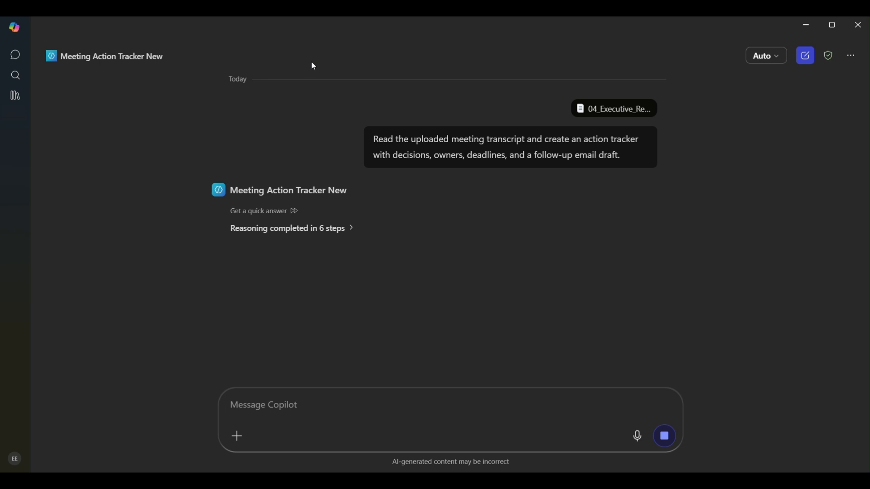
left_click(311, 233)
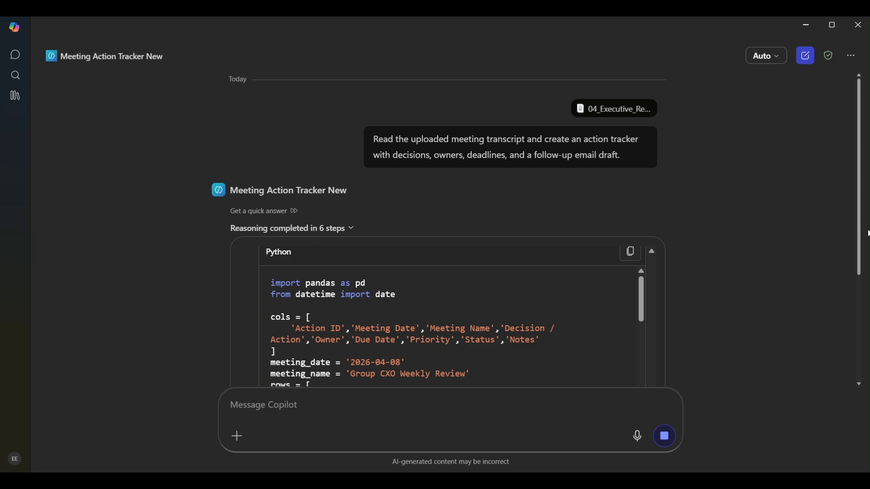
left_click_drag(859, 253, 852, 377)
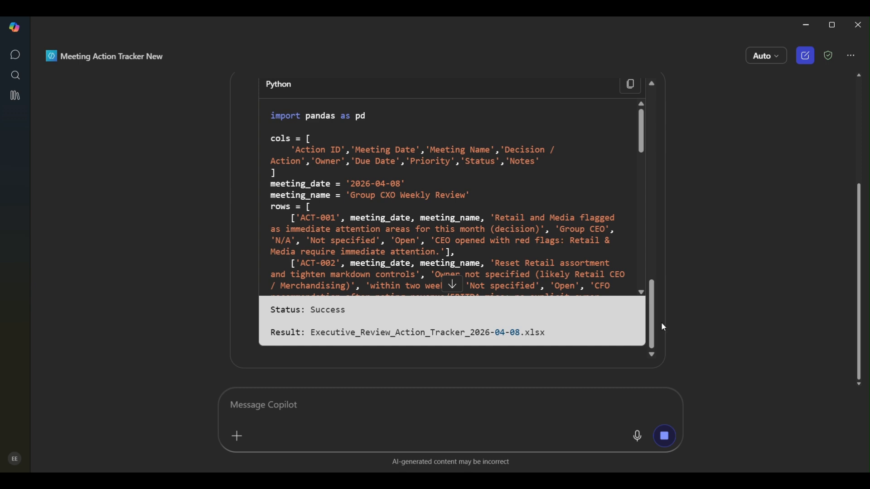
left_click_drag(863, 351, 863, 258)
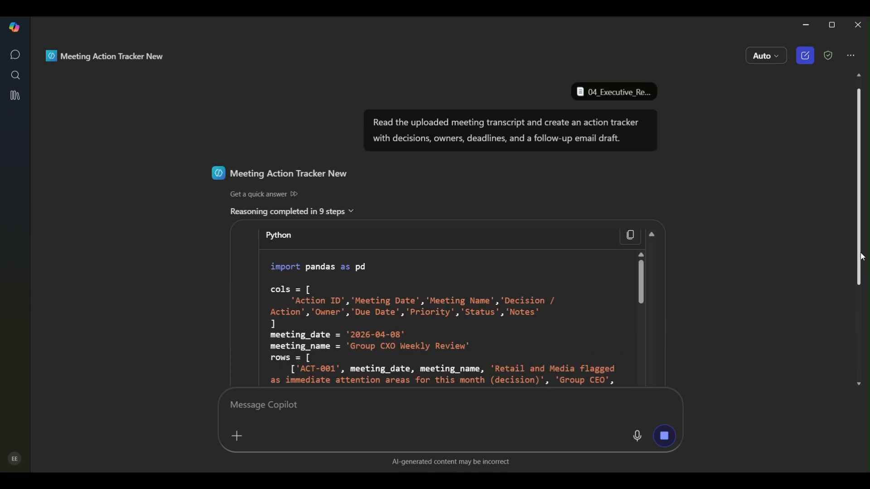
mouse_move(863, 257)
left_mouse_down()
mouse_move(866, 354)
mouse_move(863, 273)
left_mouse_up()
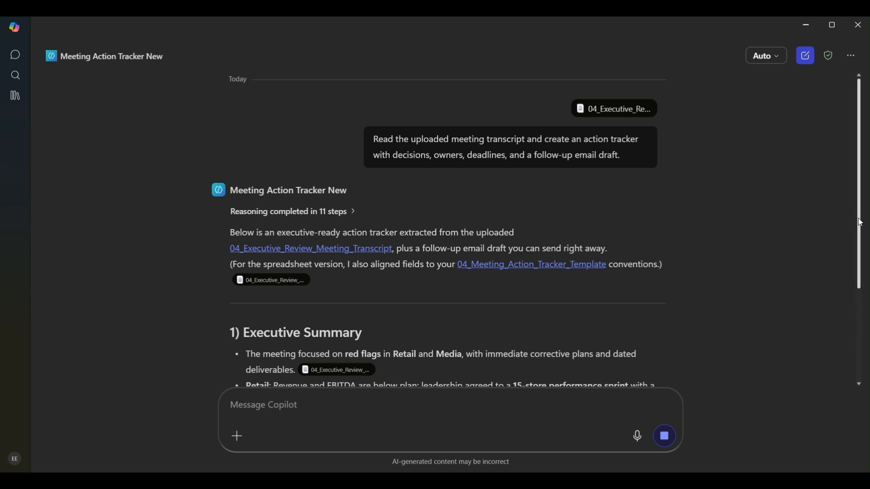
- Read through the agent's response: executive summary, decisions taken, action items table, open issues and suggested follow-up email
left_click_drag(861, 229, 833, 403)
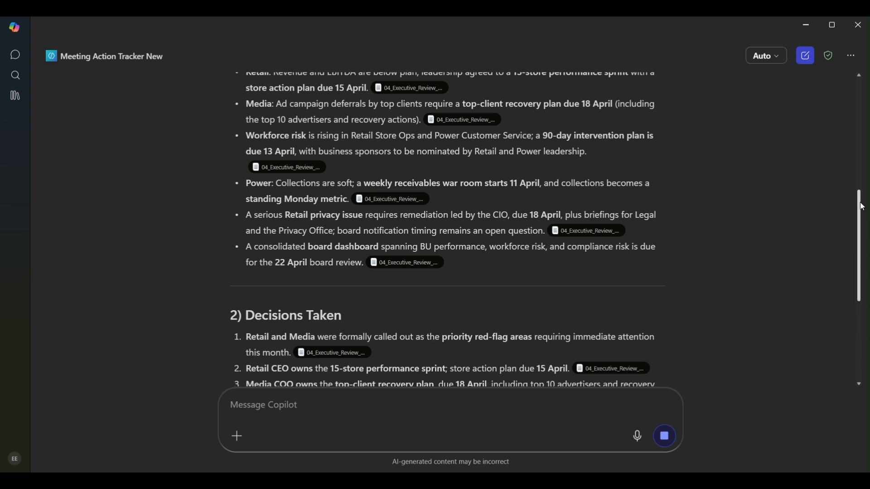
scroll(861, 228, "down", 2)
left_click_drag(861, 231, 859, 265)
scroll(859, 265, "down", 3)
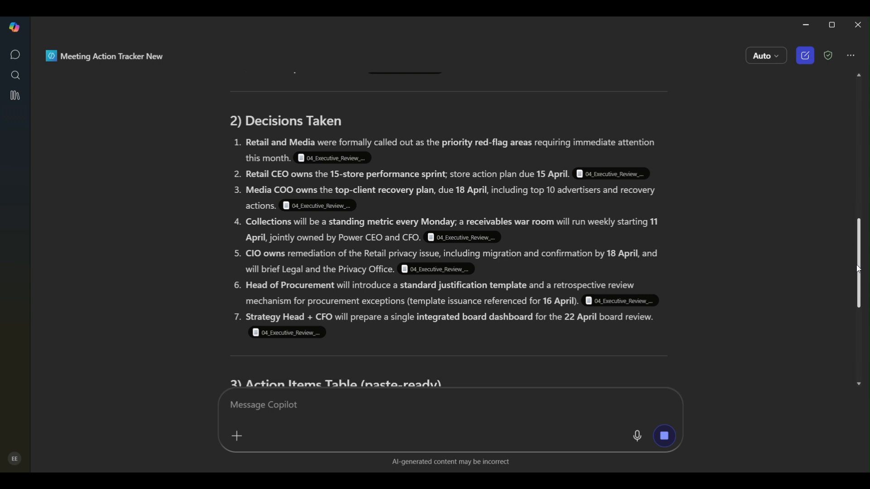
scroll(851, 300, "down", 5)
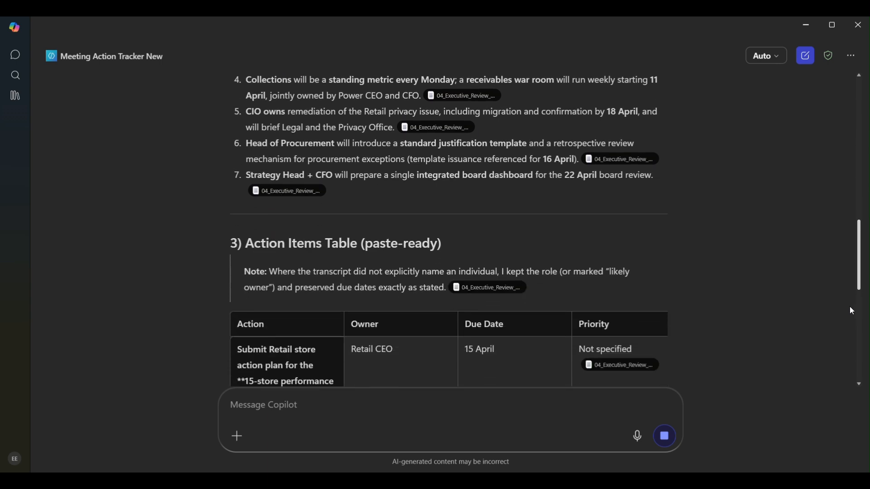
scroll(842, 355, "down", 2)
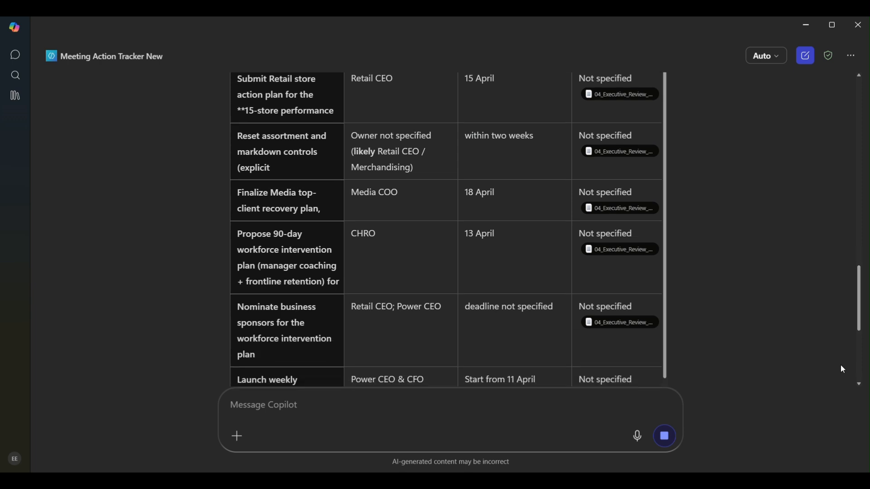
left_click_drag(859, 274, 857, 303)
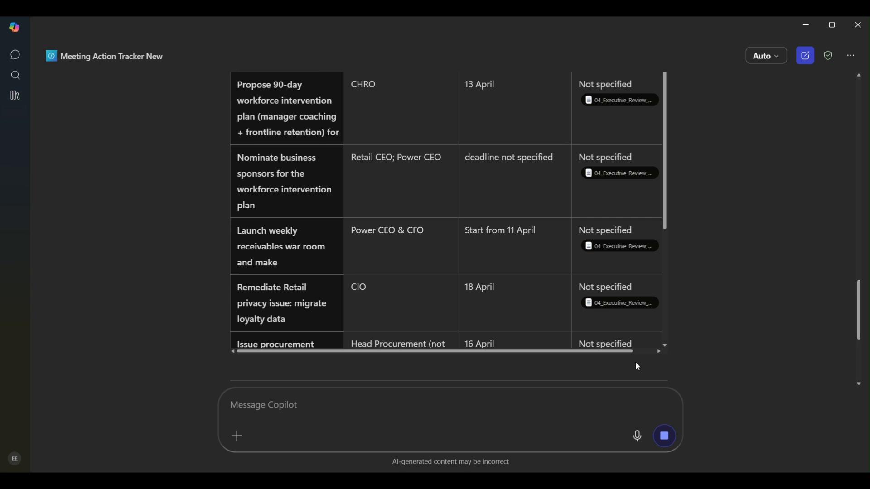
left_click_drag(577, 354, 502, 355)
left_click_drag(855, 271, 856, 280)
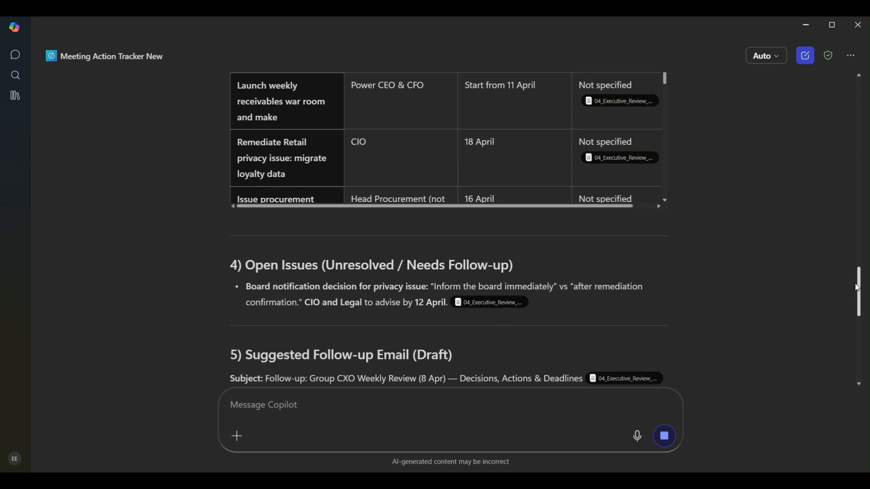